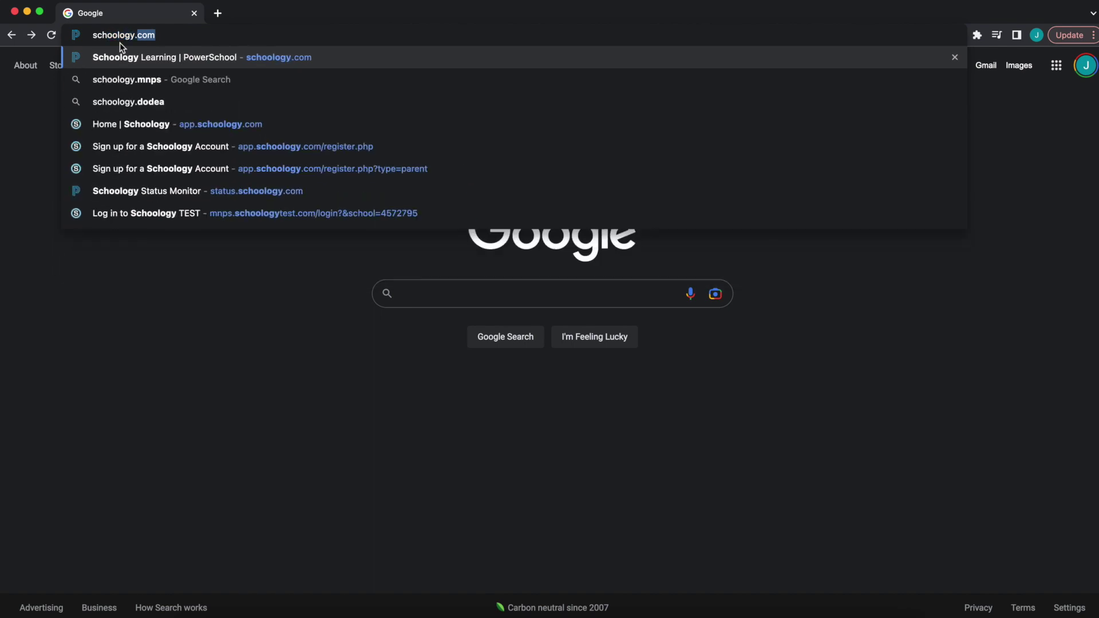
Go to schoology.com and start registering as a Parent
{"action": "key", "text": "Return"}
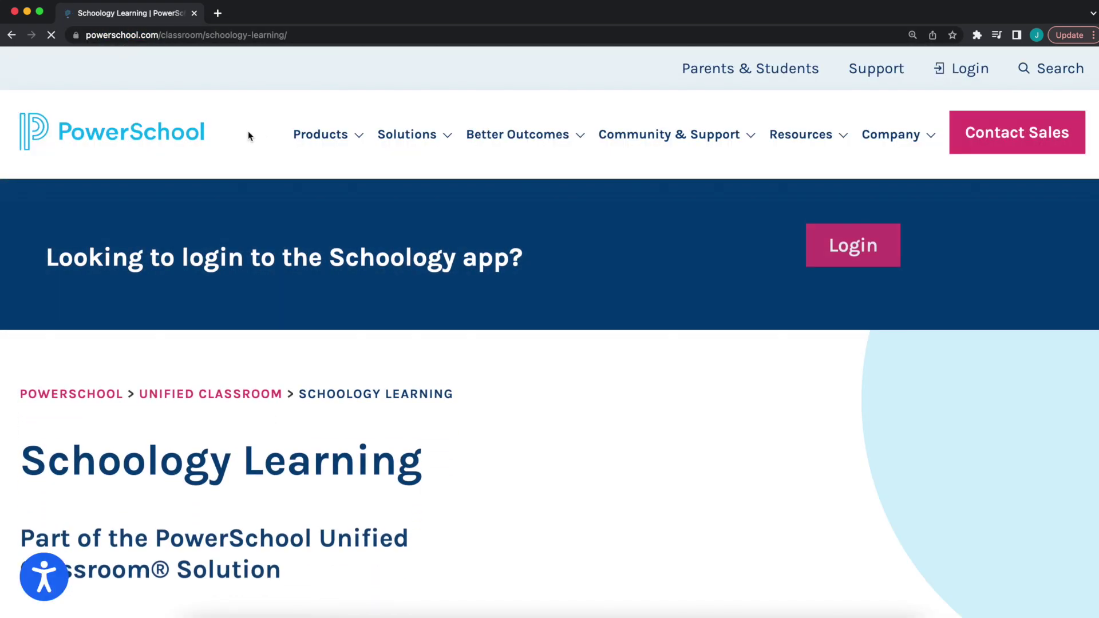
{"action": "left_click", "coordinate": [865, 290]}
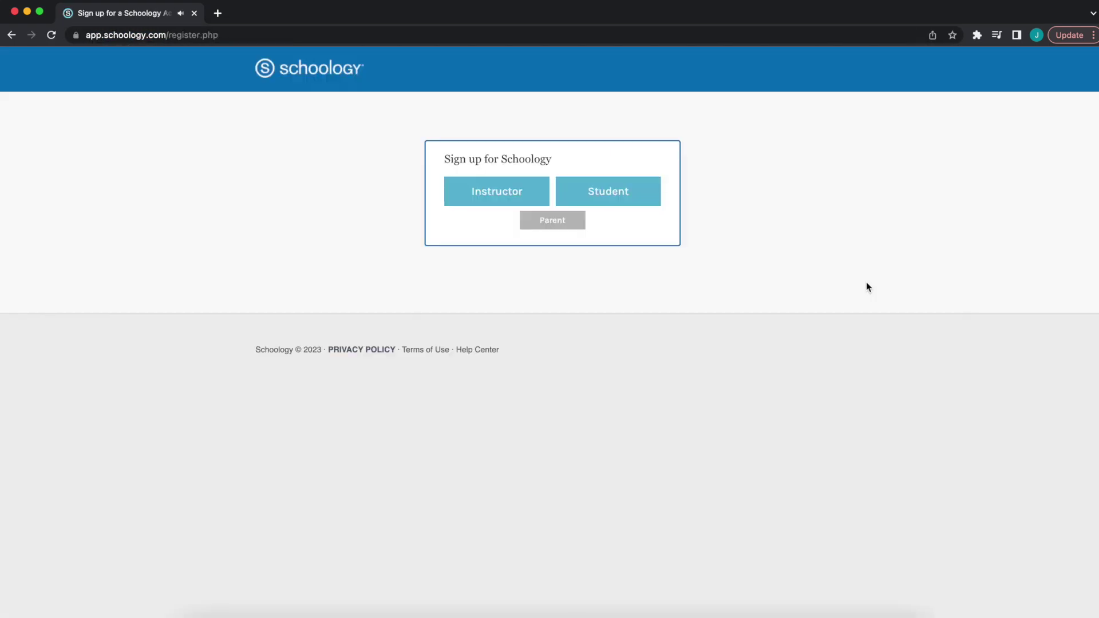
{"action": "left_click", "coordinate": [571, 224]}
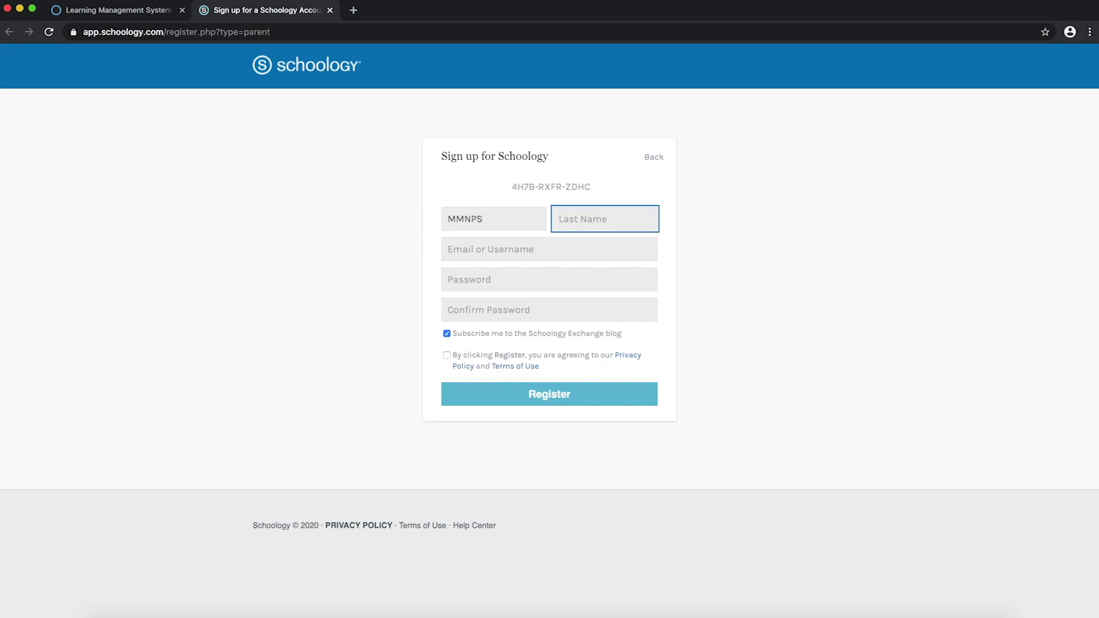
{"action": "type", "text": "Parent"}
Enter last name, email and matching passwords, accept the Terms, and register
{"action": "key", "text": "Tab"}
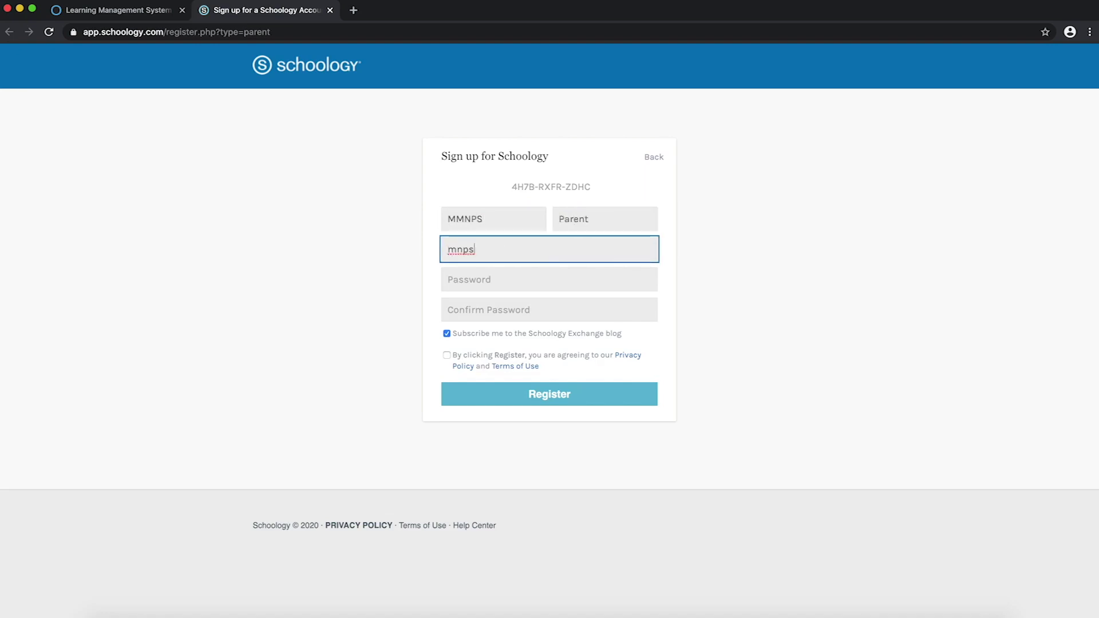
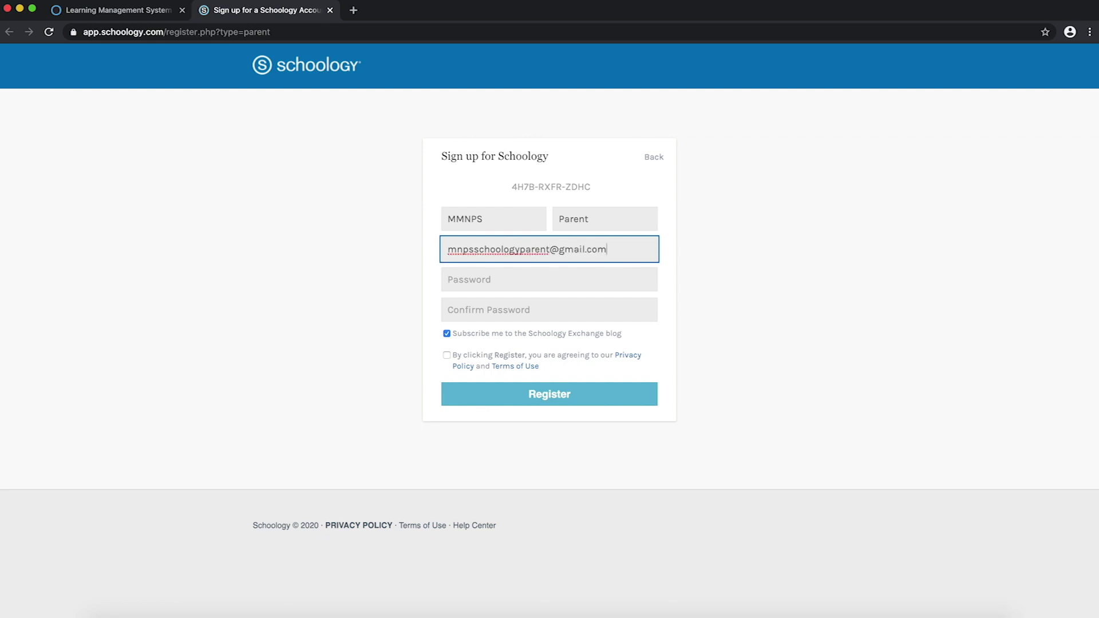
{"action": "key", "text": "Tab"}
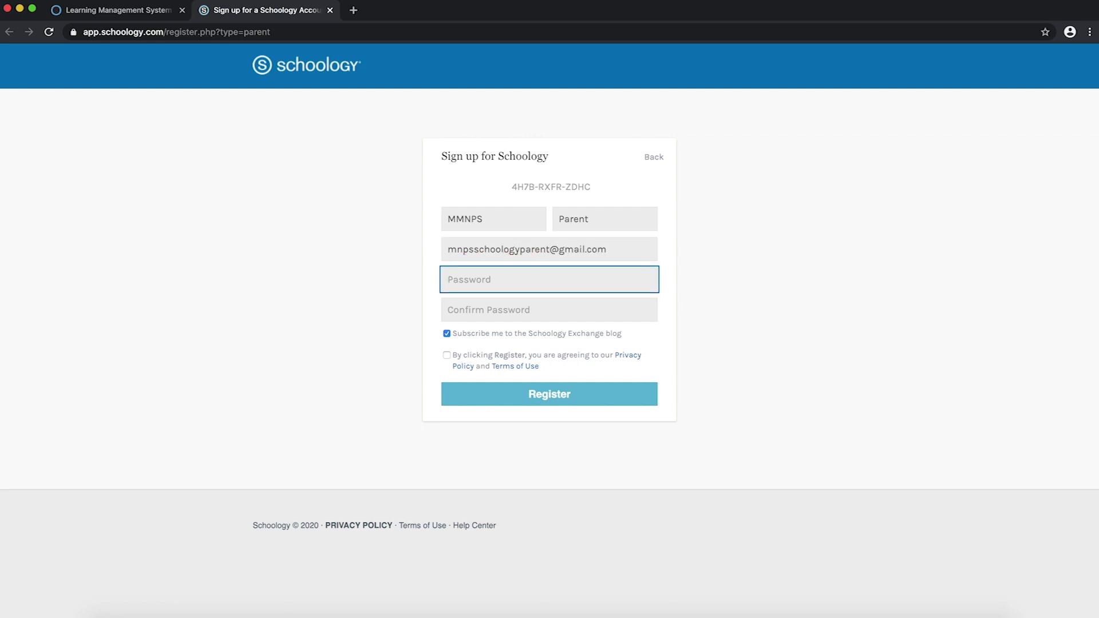
{"action": "type", "text": "••••••"}
{"action": "key", "text": "Tab"}
{"action": "type", "text": "•••••••••"}
{"action": "left_click", "coordinate": [447, 355]}
{"action": "left_click", "coordinate": [521, 399]}
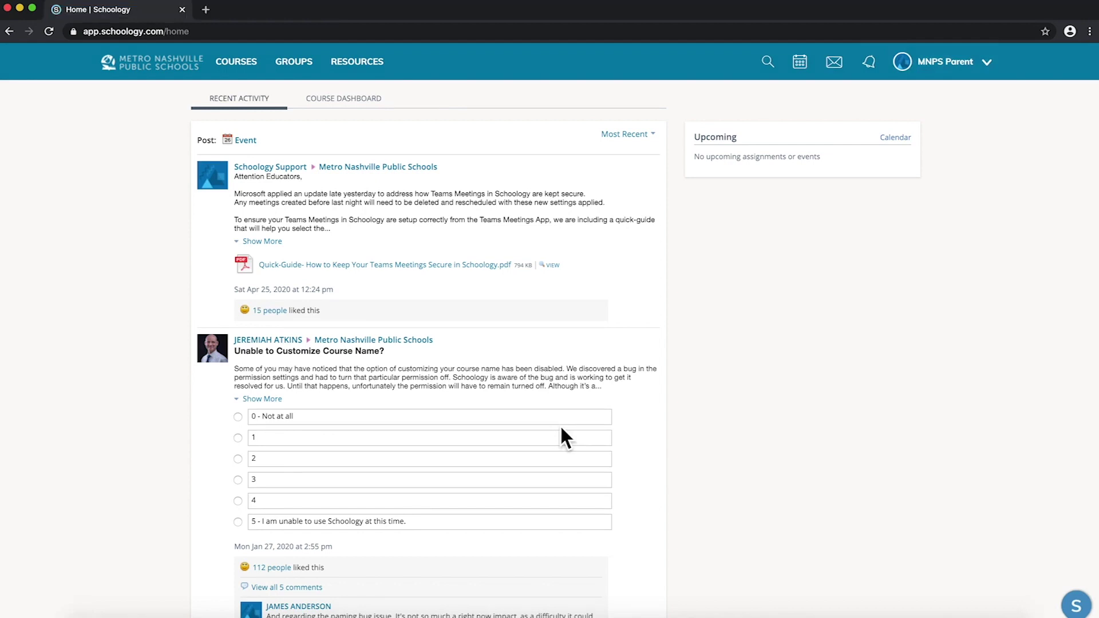
Switch from the parent account to the linked student account
{"action": "left_click", "coordinate": [983, 65]}
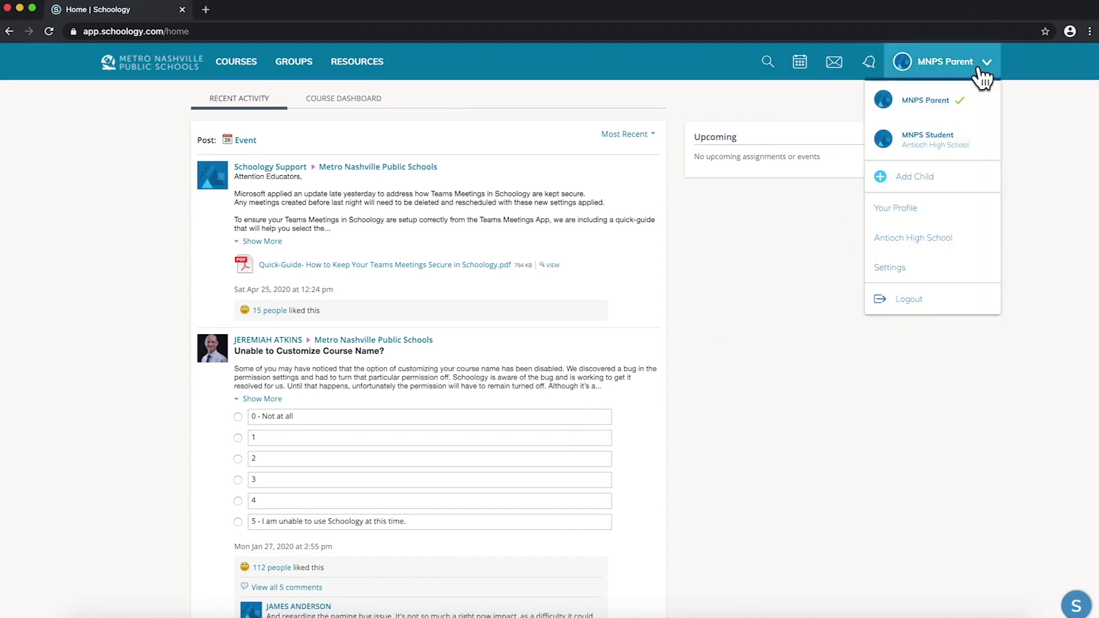
{"action": "left_click", "coordinate": [983, 137]}
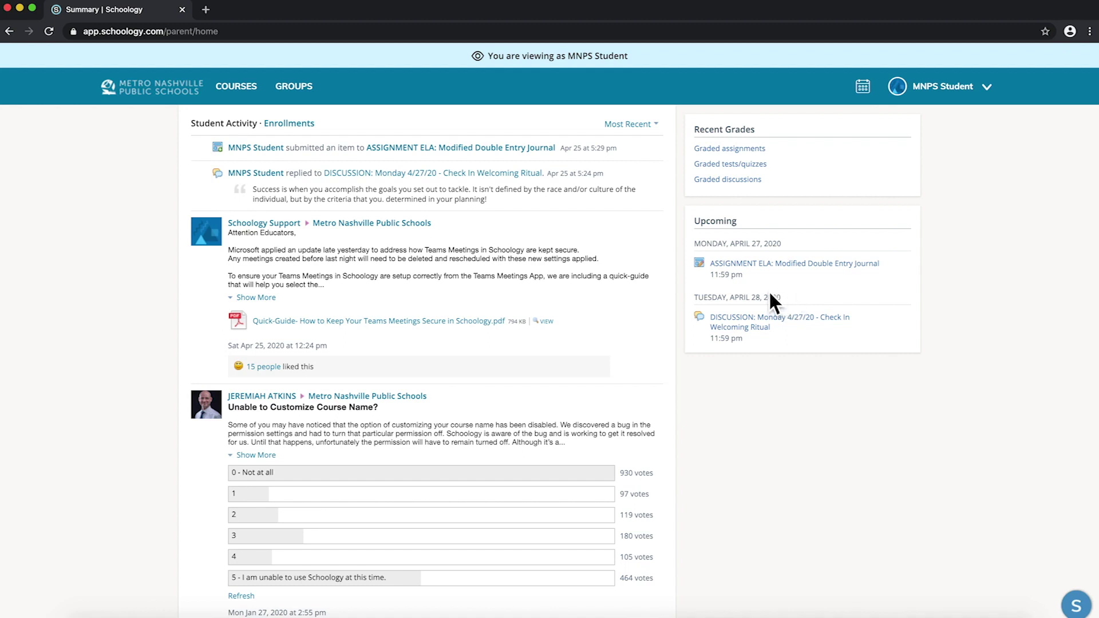
In English: Online, view the Week 1 Monday check-in discussion, then return to materials
{"action": "left_click", "coordinate": [290, 123]}
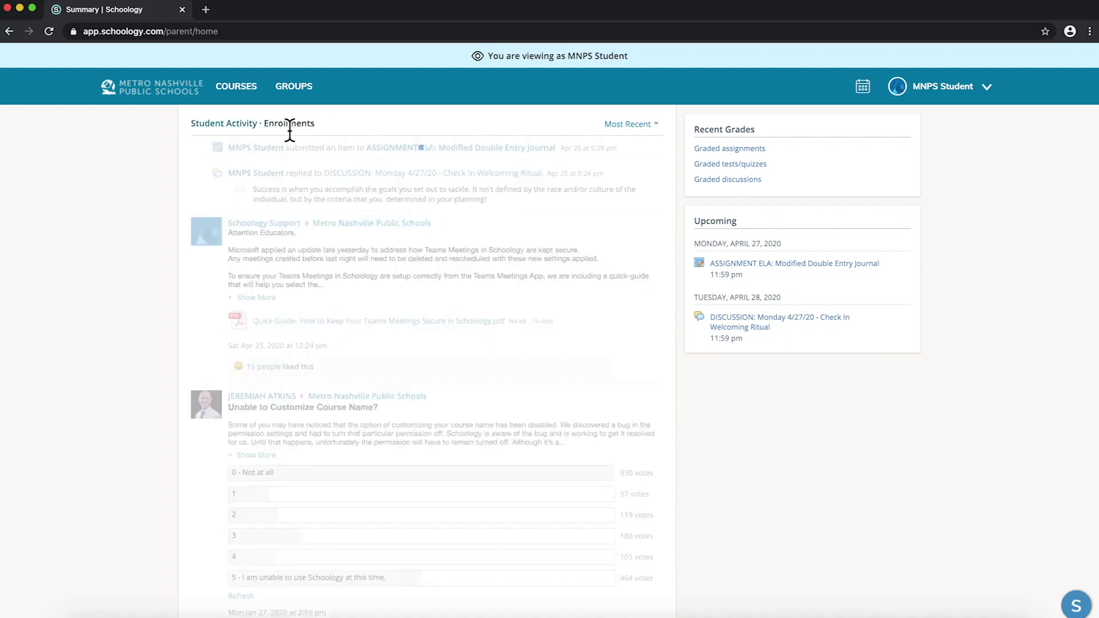
{"action": "left_click", "coordinate": [255, 214]}
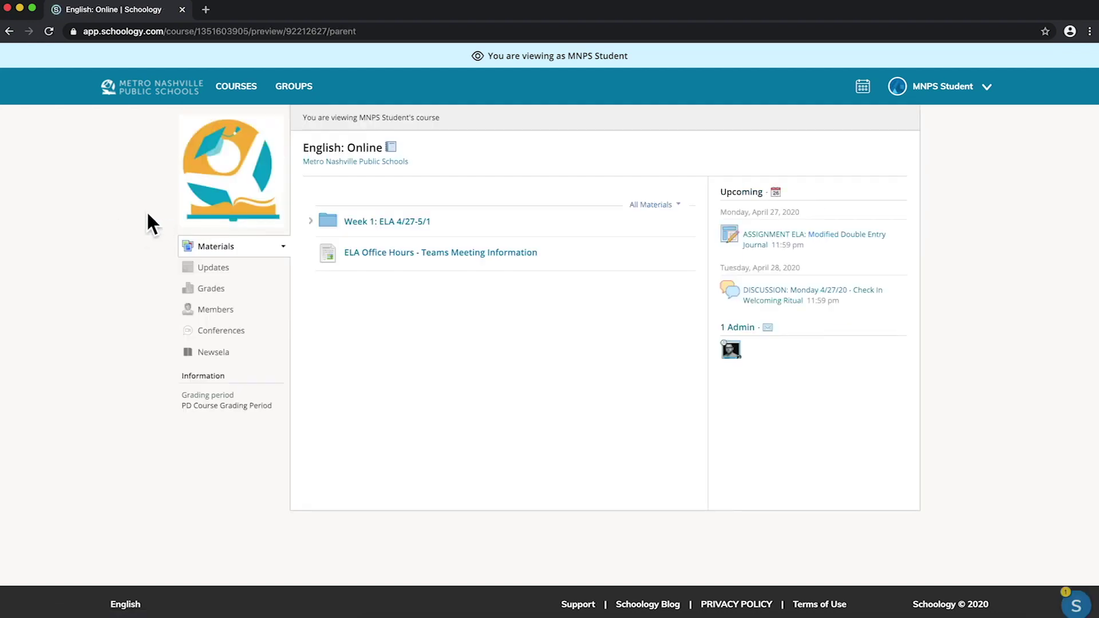
{"action": "left_click", "coordinate": [311, 221]}
{"action": "left_click", "coordinate": [414, 258]}
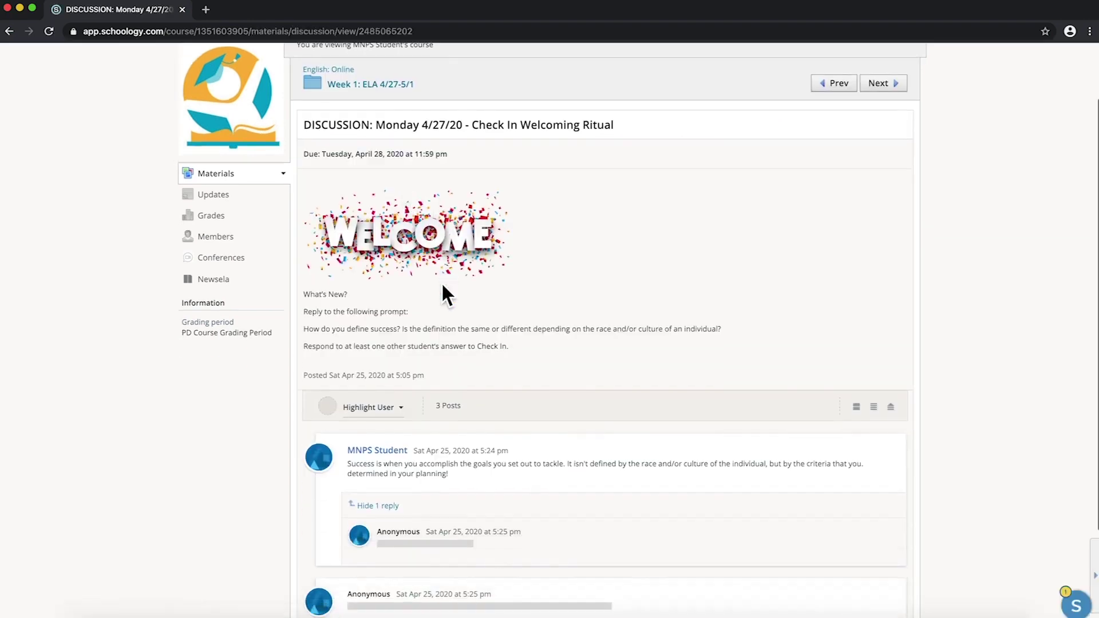
{"action": "scroll", "coordinate": [441, 282], "scroll_direction": "down", "scroll_amount": 3}
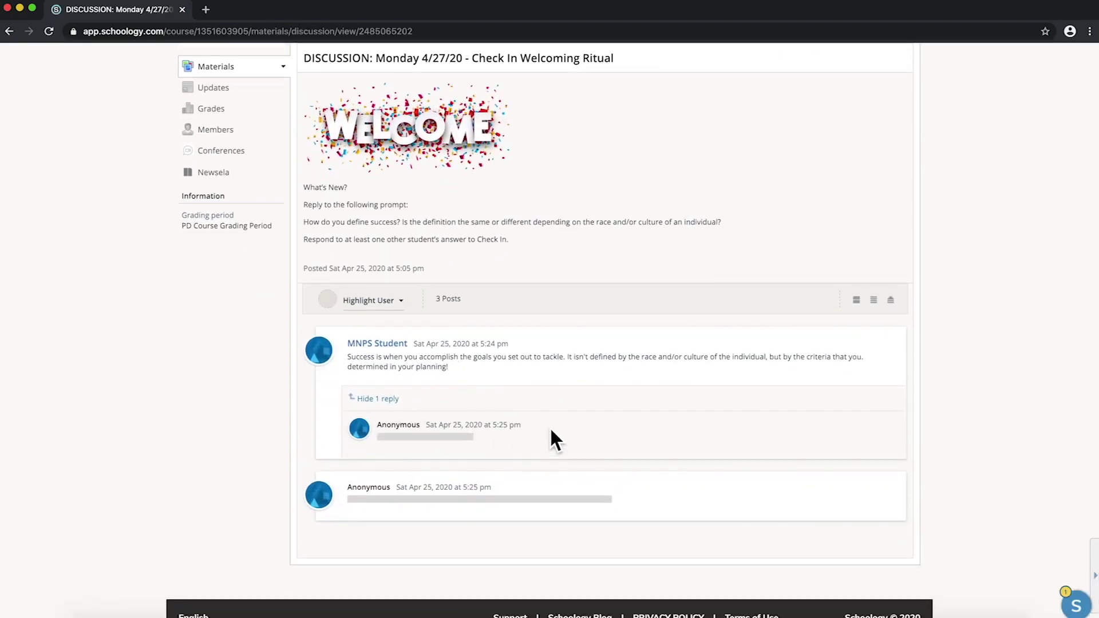
{"action": "scroll", "coordinate": [550, 426], "scroll_direction": "up", "scroll_amount": 5}
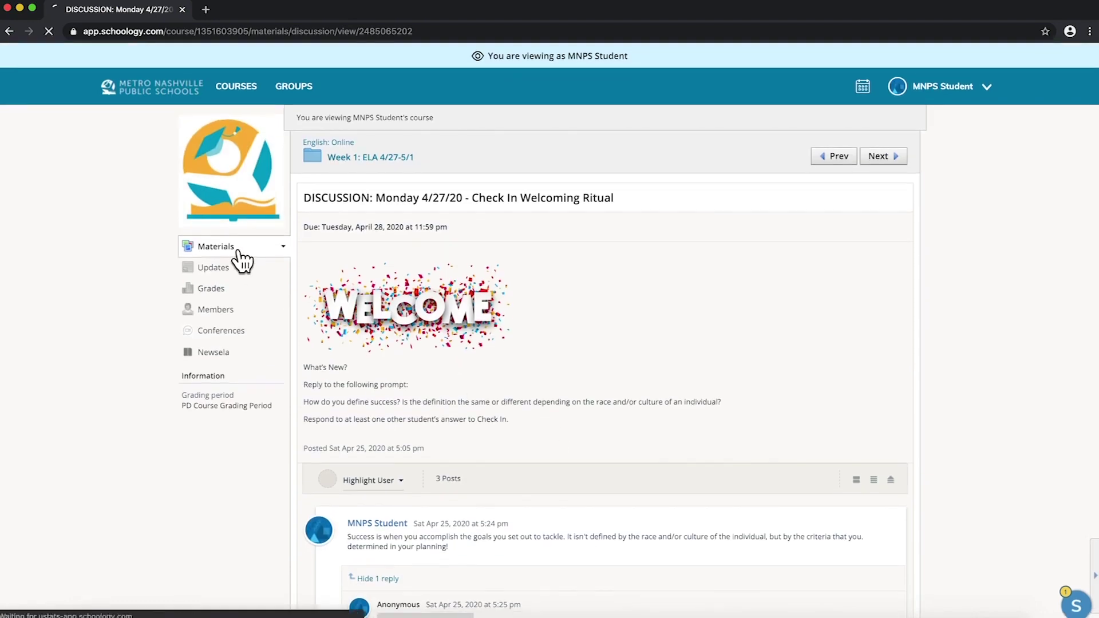
{"action": "left_click", "coordinate": [233, 250]}
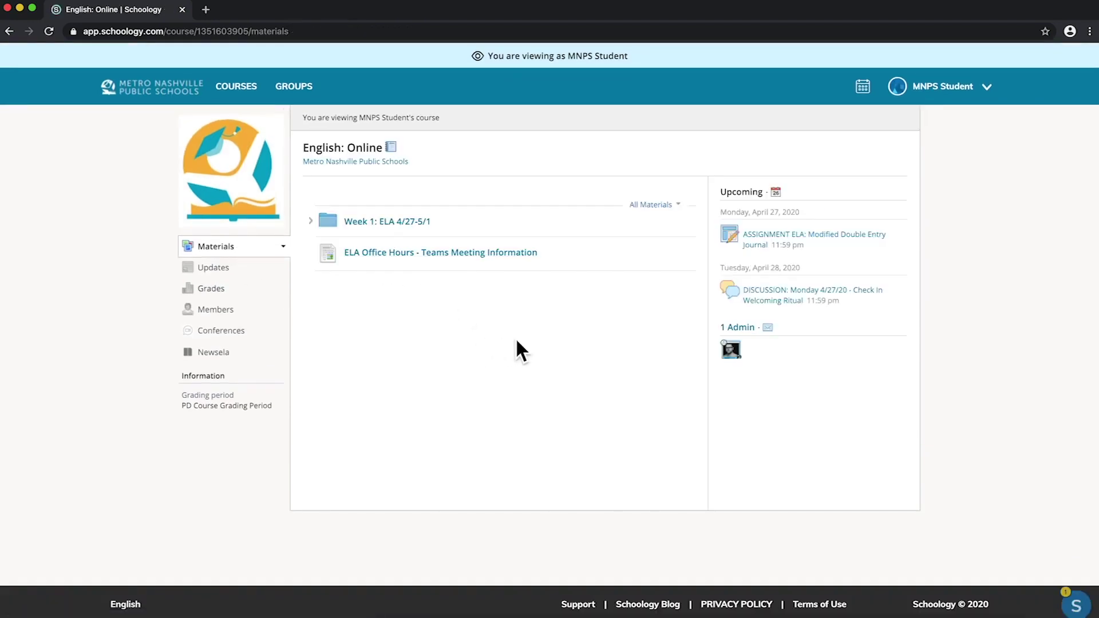
View the submitted Modified Double Entry Journal, then return to the English: Online course
{"action": "left_click", "coordinate": [311, 221]}
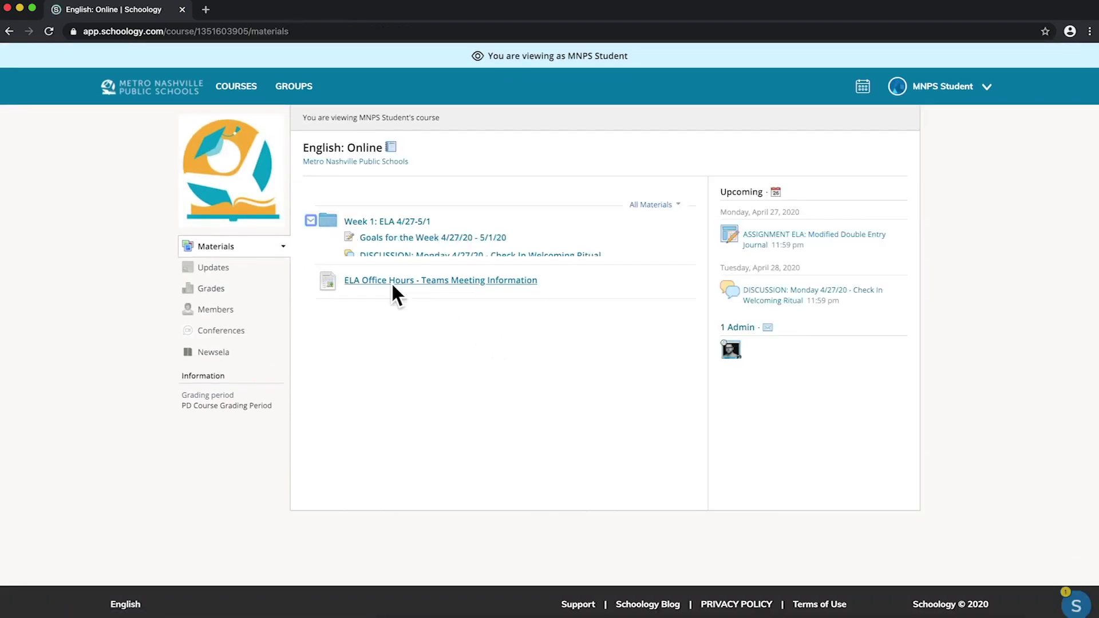
{"action": "left_click", "coordinate": [405, 276]}
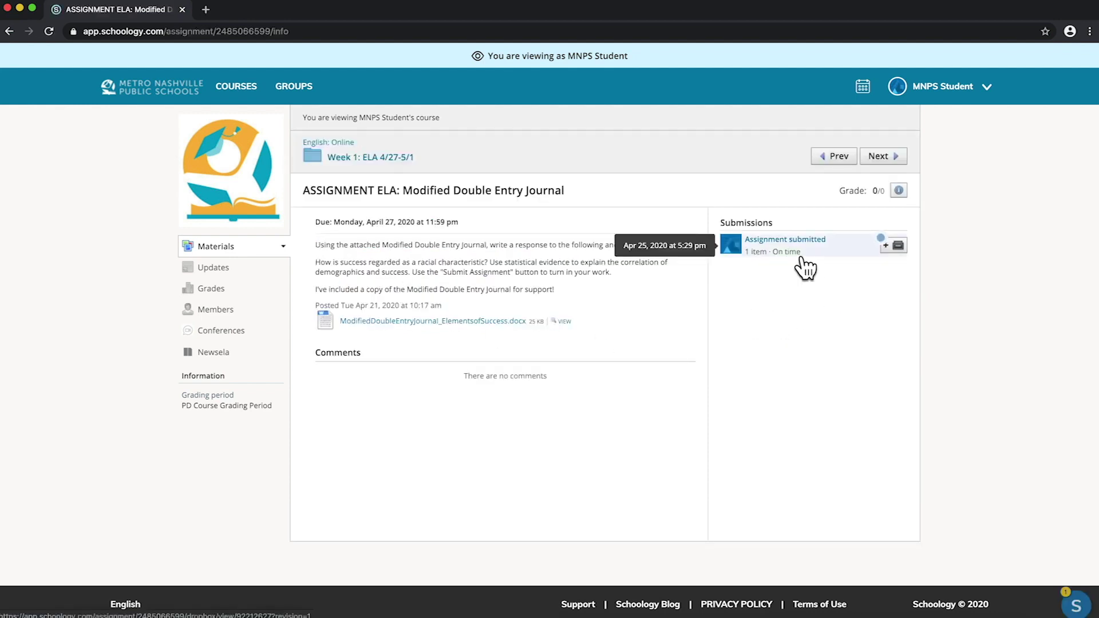
{"action": "left_click", "coordinate": [785, 245]}
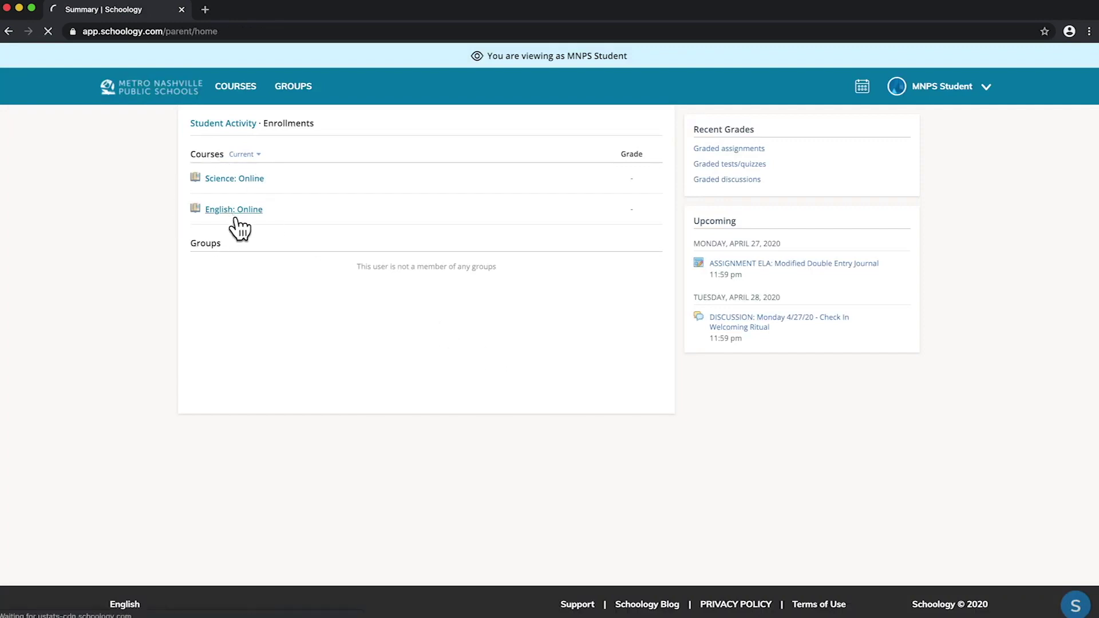
{"action": "left_click", "coordinate": [233, 208]}
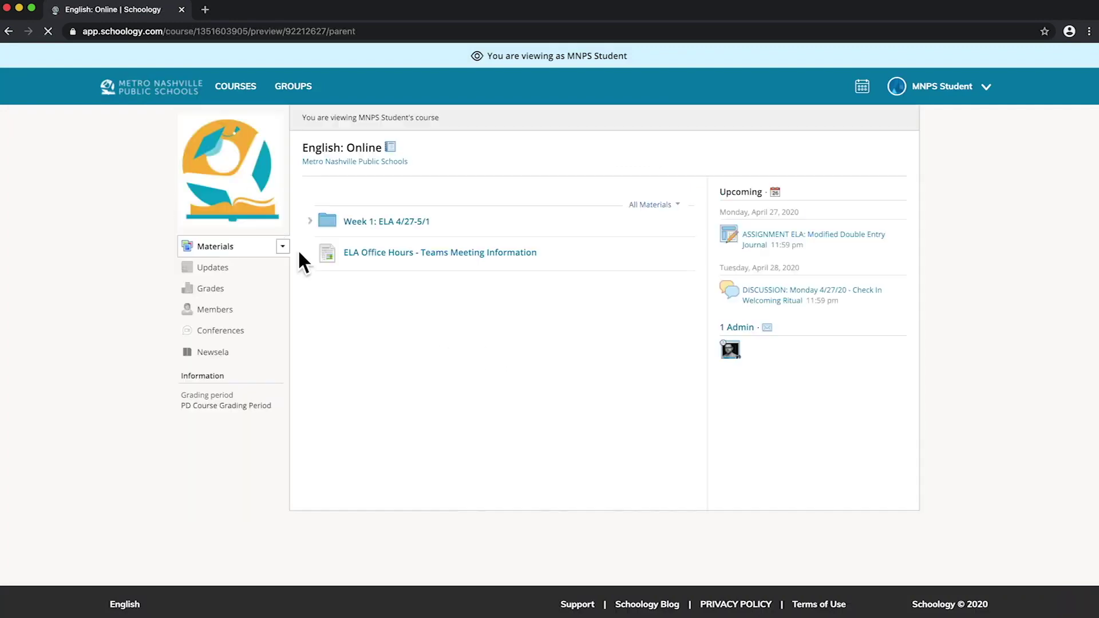
Send the course admin a 'quick question' message with a subject and body
{"action": "left_click", "coordinate": [767, 327]}
{"action": "left_click", "coordinate": [520, 206]}
{"action": "type", "text": "quick questi"}
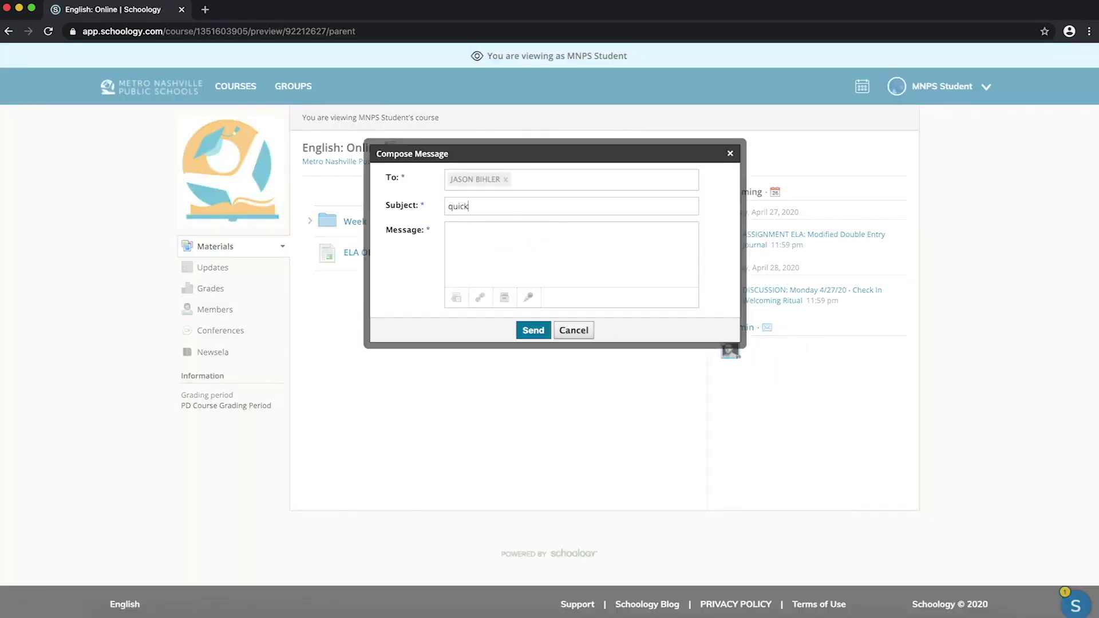
{"action": "type", "text": "on"}
{"action": "left_click", "coordinate": [525, 253]}
{"action": "type", "text": "Mr. Bihler..."}
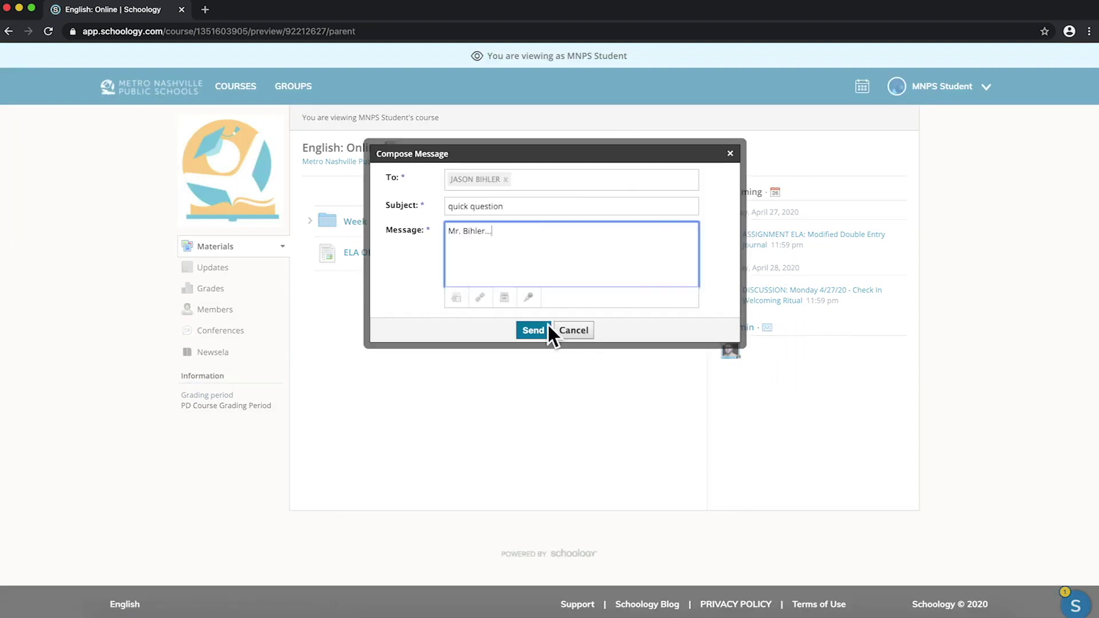
{"action": "left_click", "coordinate": [534, 330]}
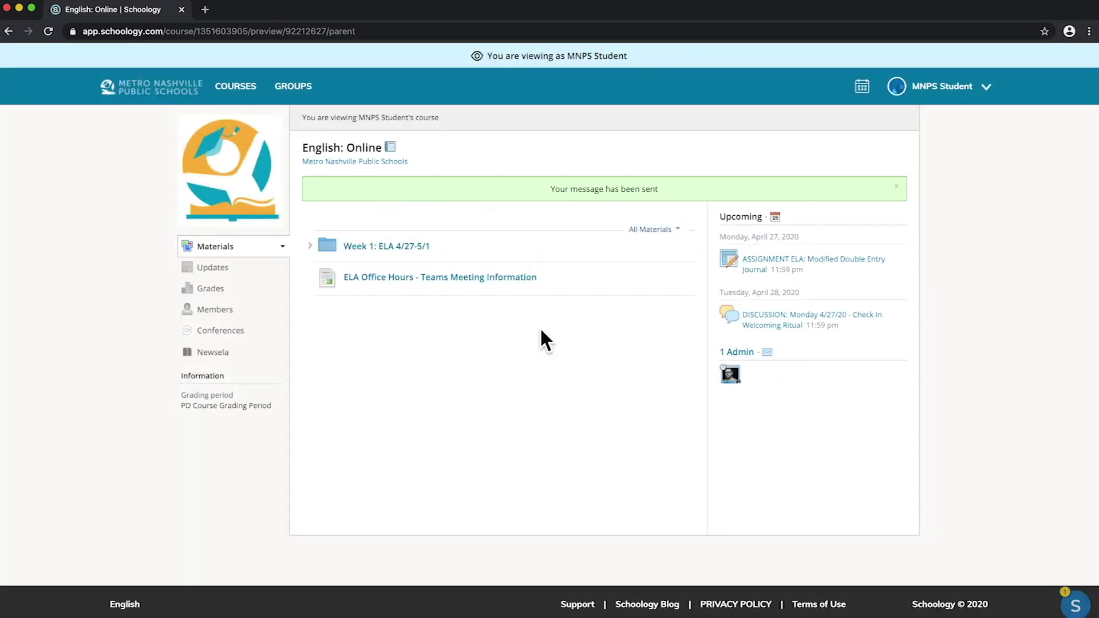
Switch back to the parent account and open the teacher's reply thread
{"action": "left_click", "coordinate": [986, 86]}
{"action": "left_click", "coordinate": [936, 120]}
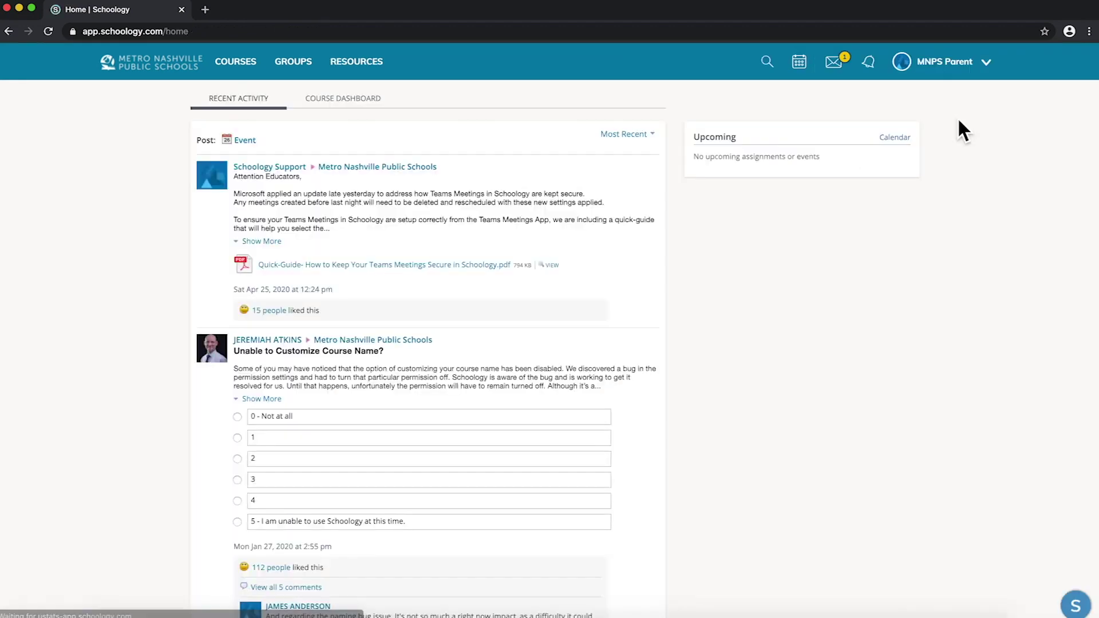
{"action": "left_click", "coordinate": [837, 61]}
{"action": "left_click", "coordinate": [730, 167]}
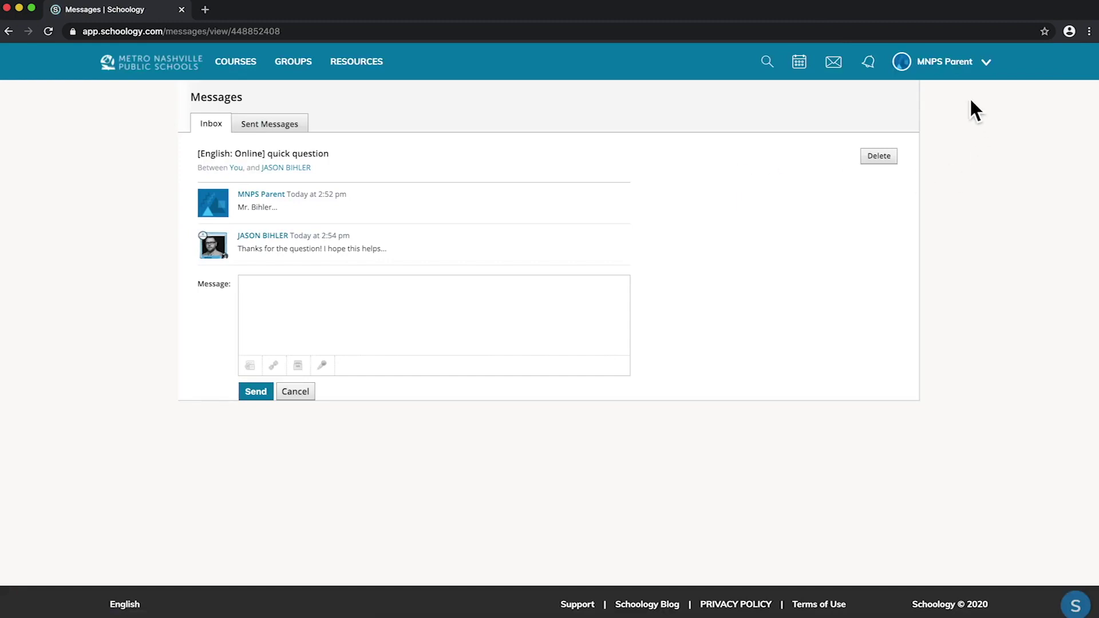
{"action": "left_click", "coordinate": [953, 61]}
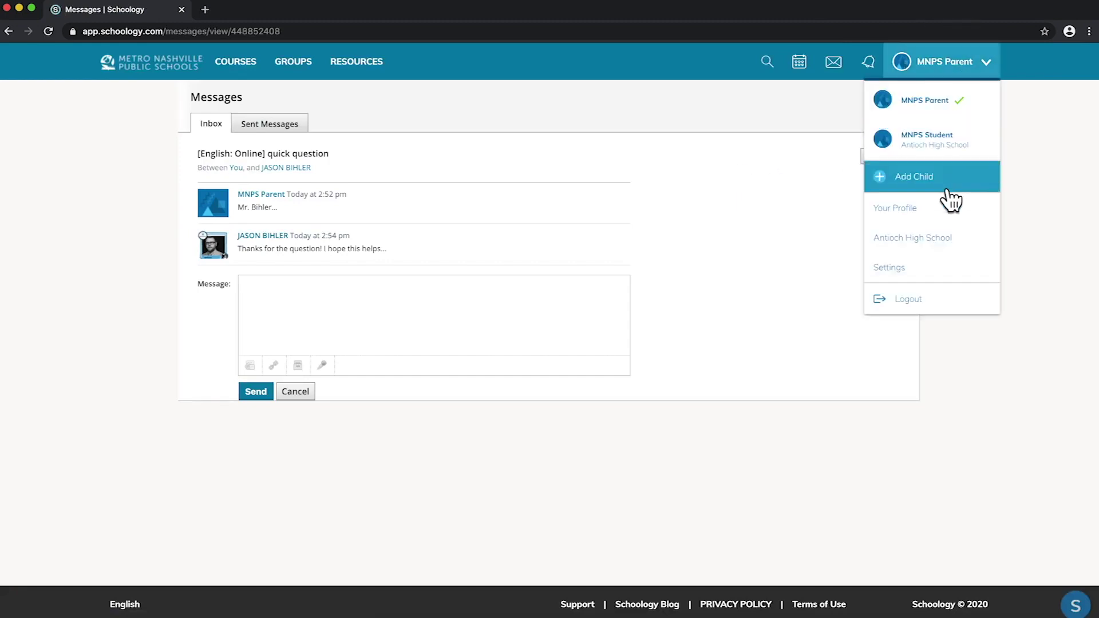
Open the parent account Settings and show the Notifications preferences
{"action": "left_click", "coordinate": [937, 267]}
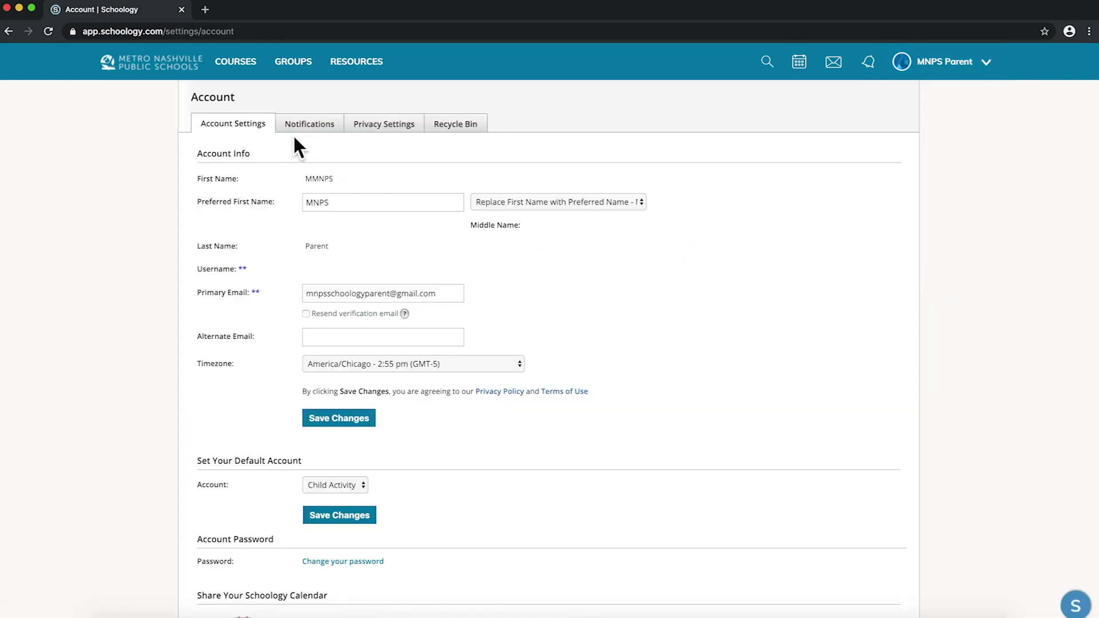
{"action": "left_click", "coordinate": [319, 126]}
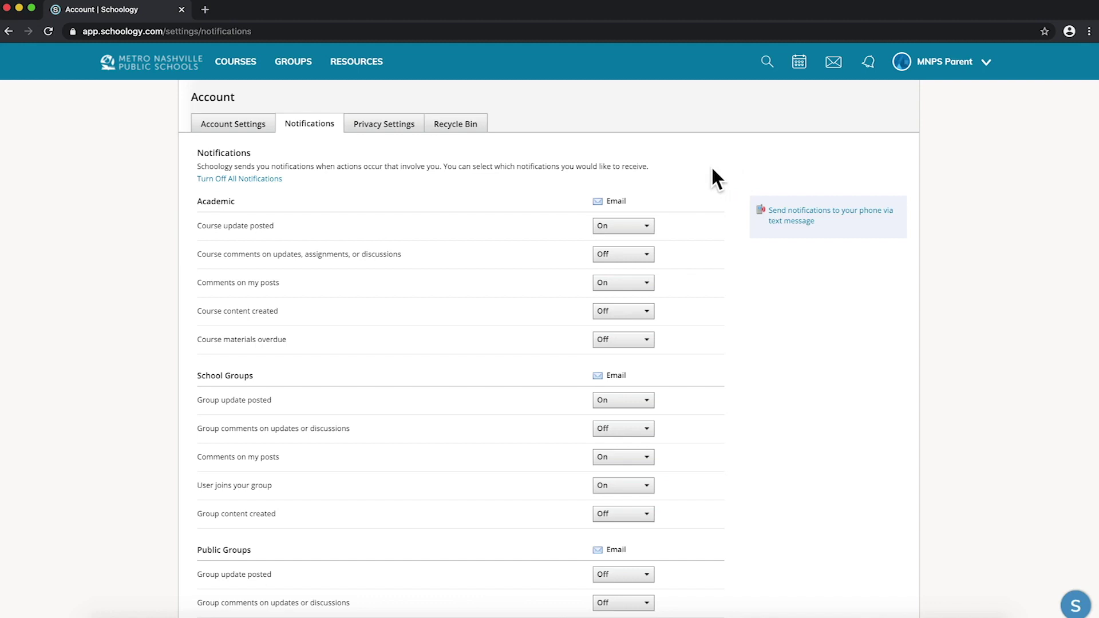
{"action": "scroll", "coordinate": [696, 284], "scroll_direction": "down", "scroll_amount": 5}
{"action": "scroll", "coordinate": [463, 417], "scroll_direction": "down", "scroll_amount": 3}
{"action": "scroll", "coordinate": [463, 416], "scroll_direction": "down", "scroll_amount": 5}
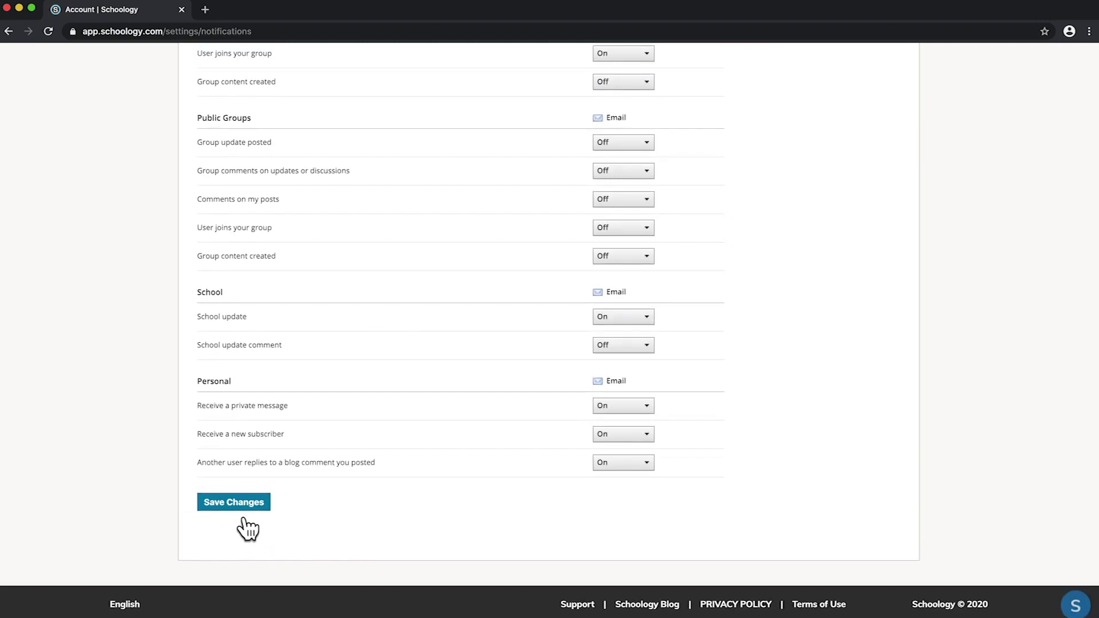
{"action": "scroll", "coordinate": [422, 528], "scroll_direction": "up", "scroll_amount": 5}
{"action": "scroll", "coordinate": [422, 528], "scroll_direction": "up", "scroll_amount": 10}
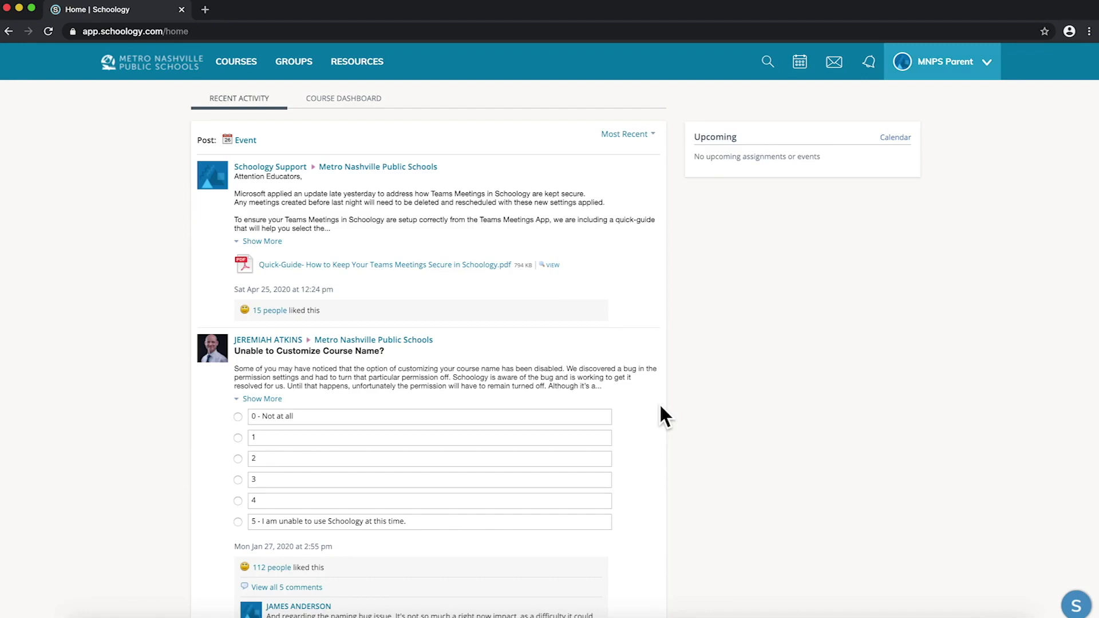
{"action": "left_click", "coordinate": [952, 69]}
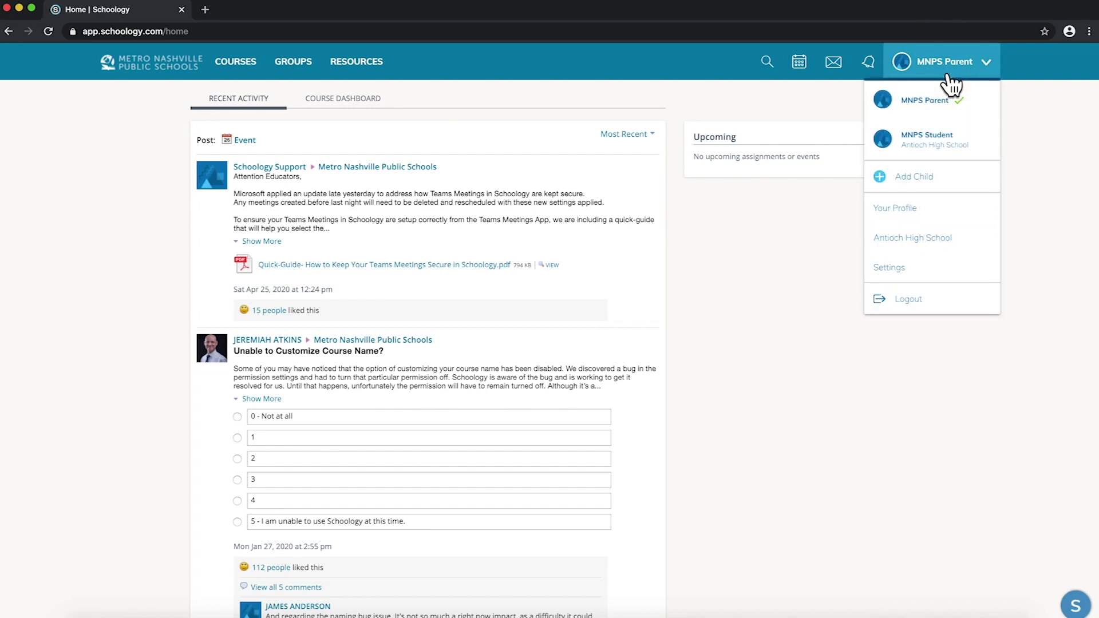
{"action": "left_click", "coordinate": [945, 180]}
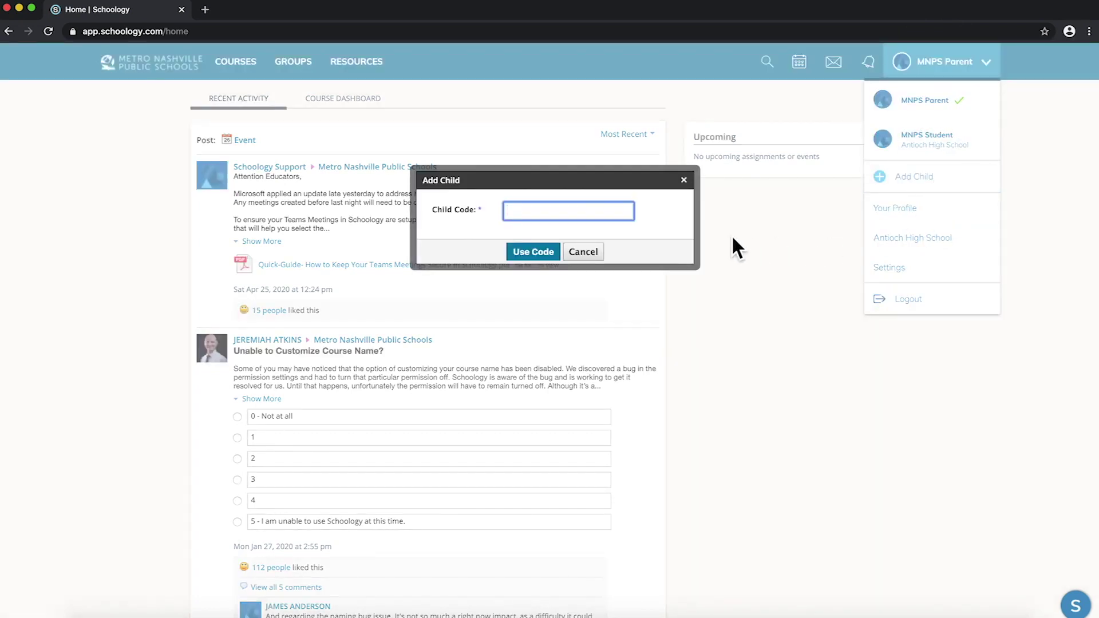
{"action": "left_click", "coordinate": [684, 179]}
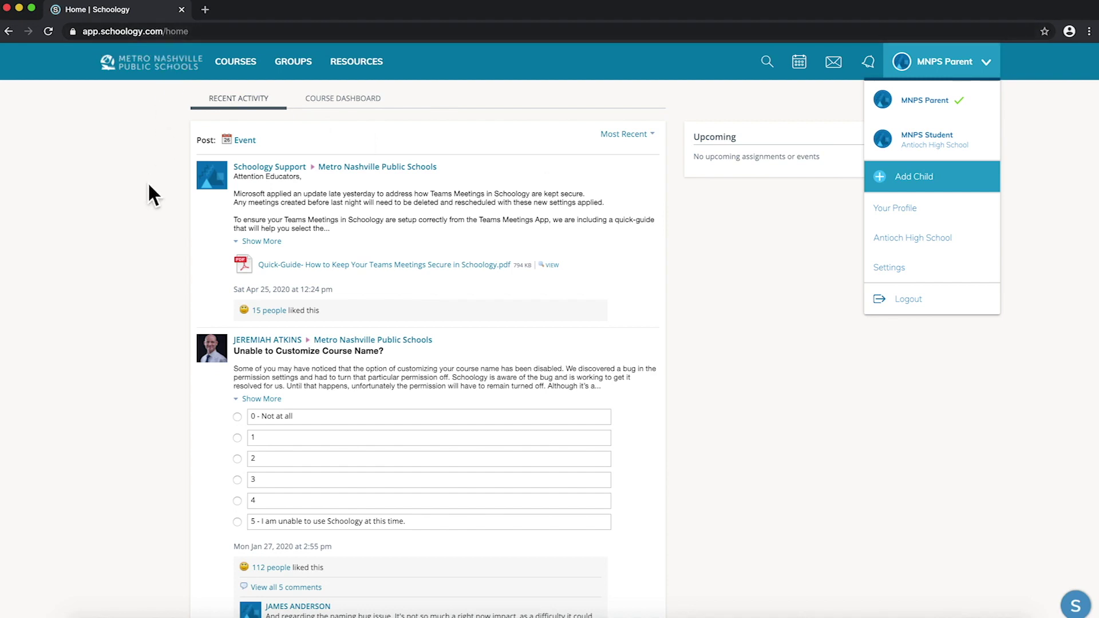
Navigate Chrome to support.schoology.com
{"action": "left_click", "coordinate": [138, 31]}
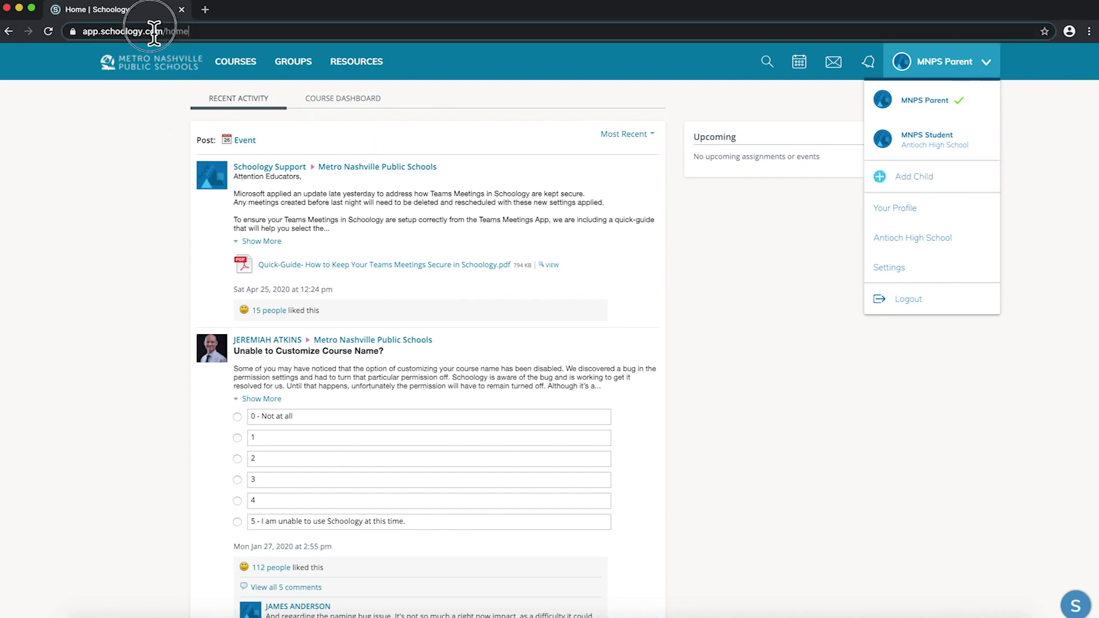
{"action": "type", "text": "support.schoology"}
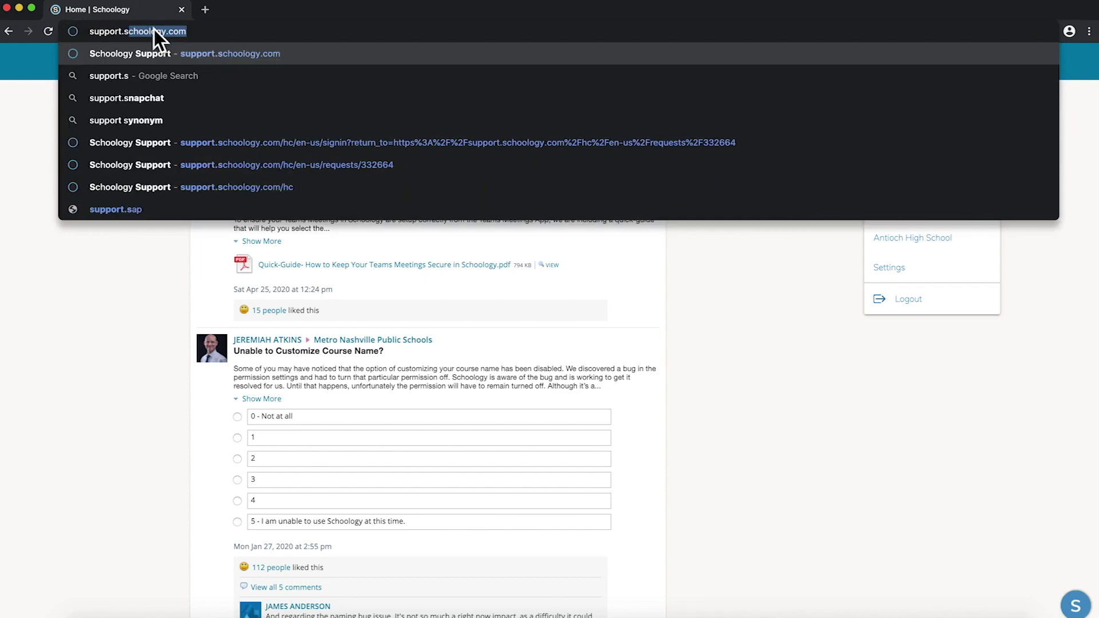
{"action": "key", "text": "Return"}
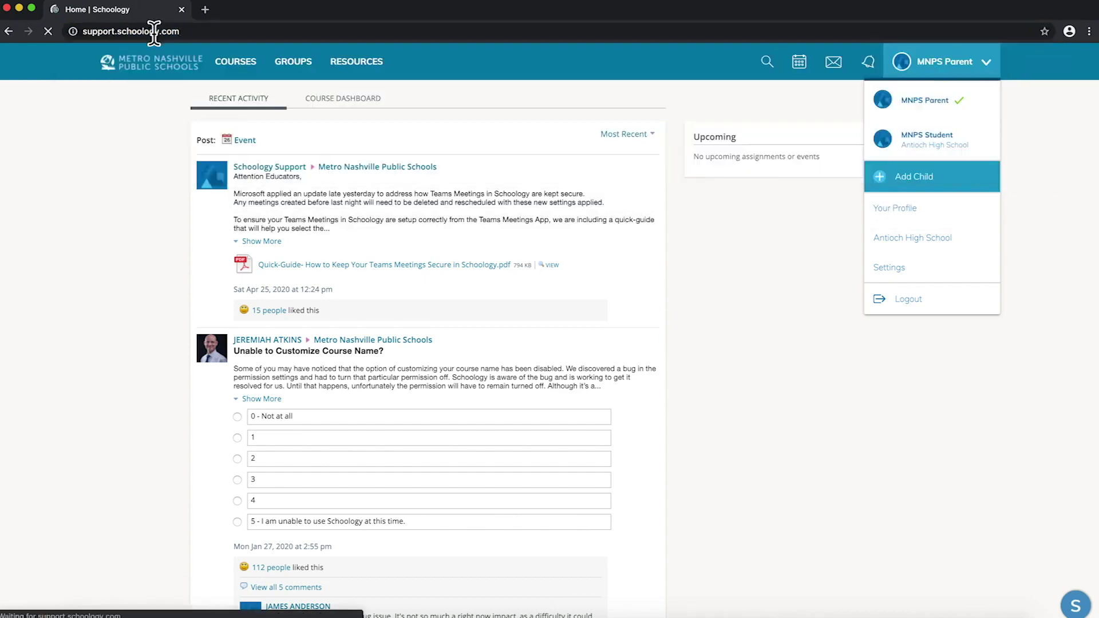